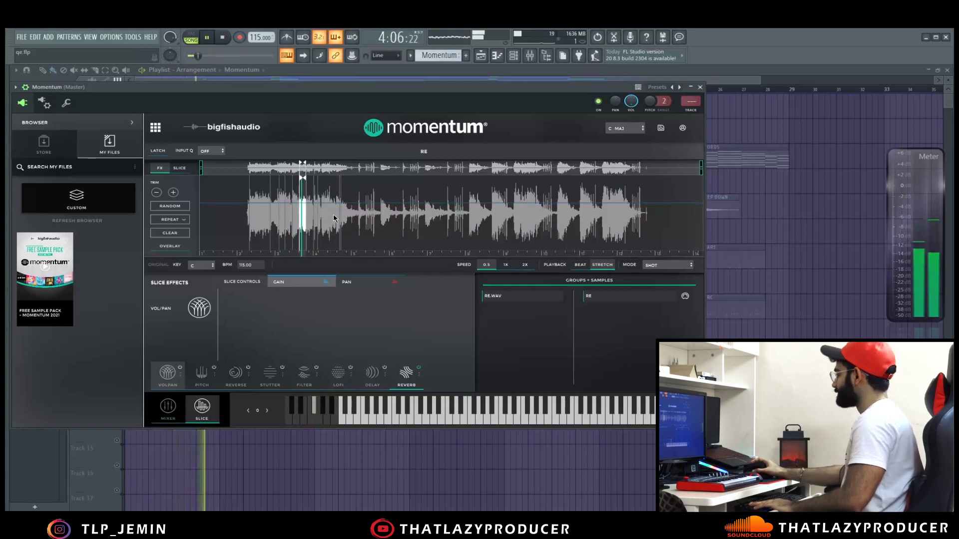
Stop playback, close the Momentum plugin window and unmute the AUDIO and ShaperBox2 Mix level tracks in the playlist
{"action": "key", "text": "space"}
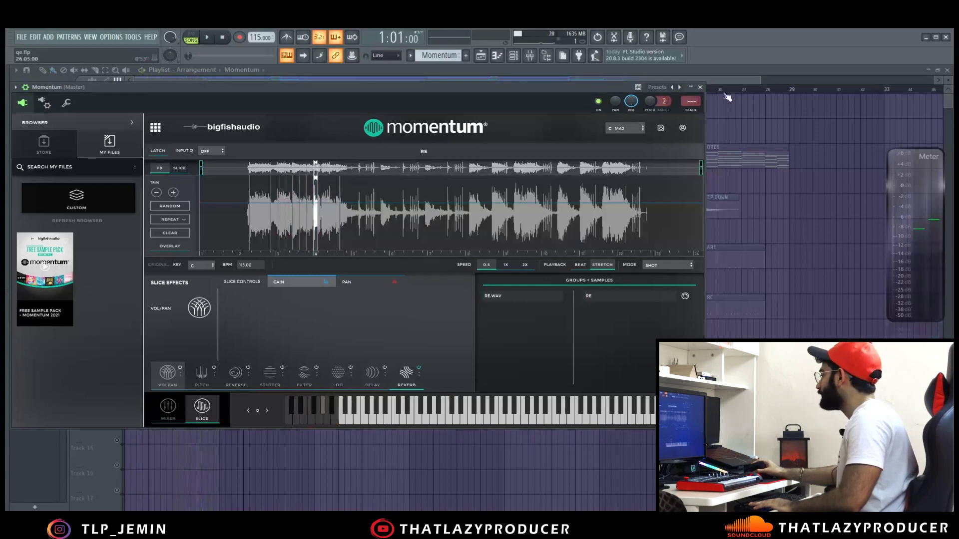
{"action": "left_click", "coordinate": [699, 87]}
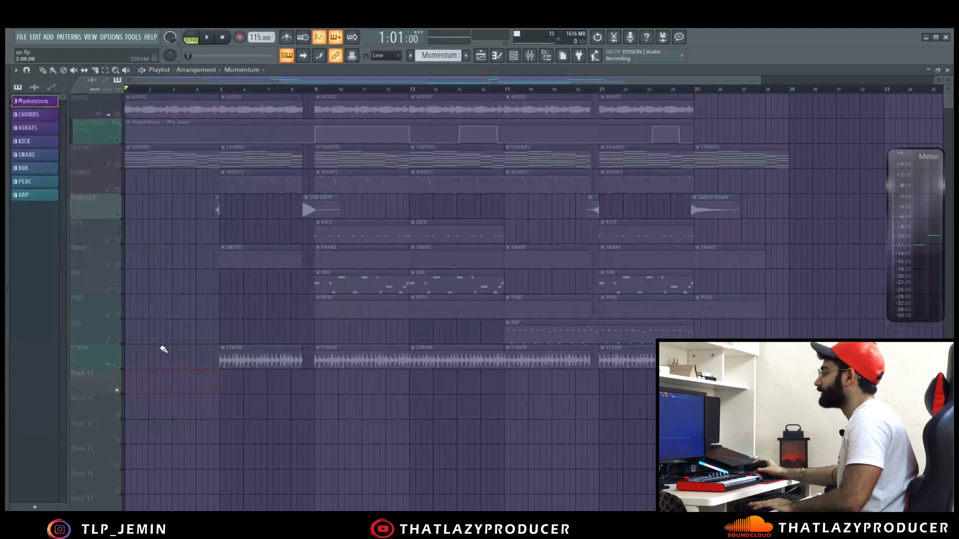
{"action": "left_click", "coordinate": [115, 118]}
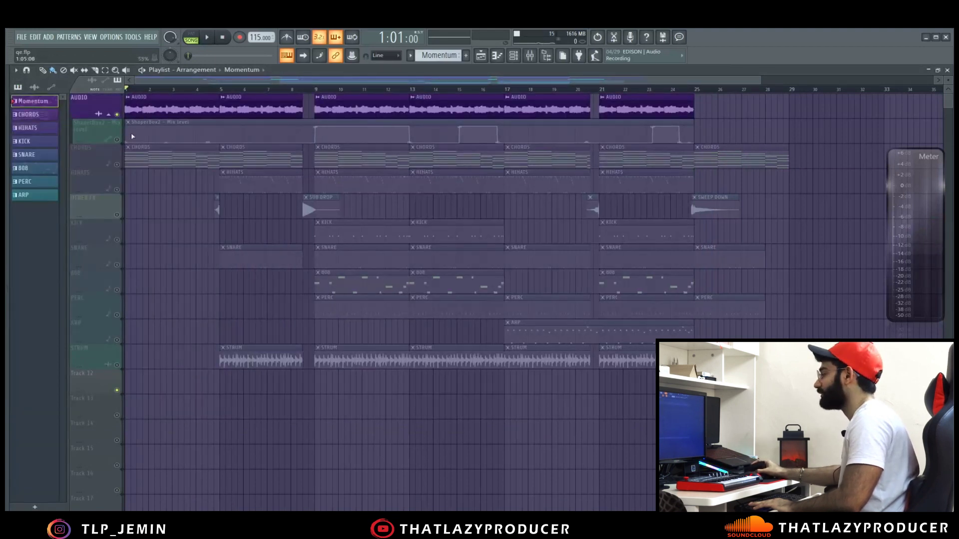
{"action": "left_click", "coordinate": [119, 140]}
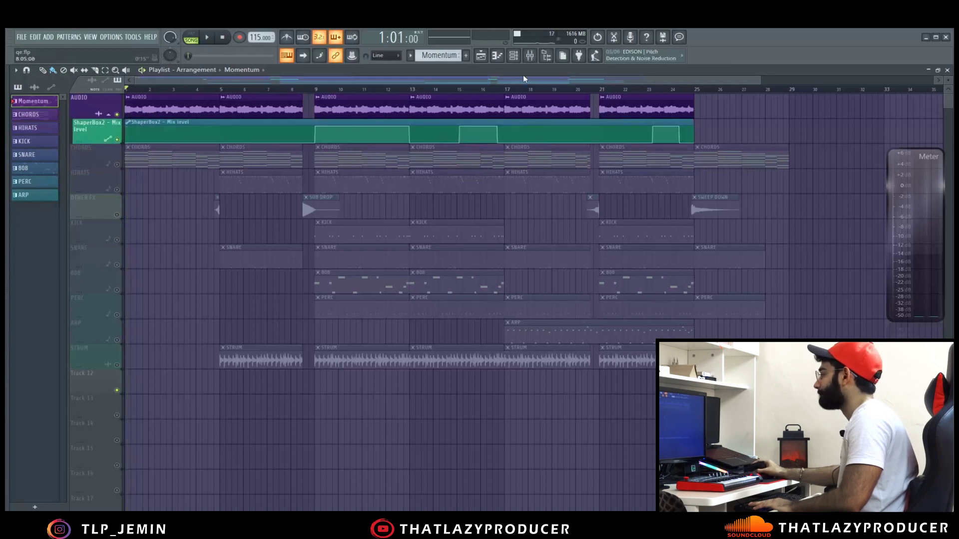
Mute the Momentum channel in the channel rack and audition the AUDIO track with its ShaperBox2 automation from bar 1
{"action": "left_click", "coordinate": [514, 56]}
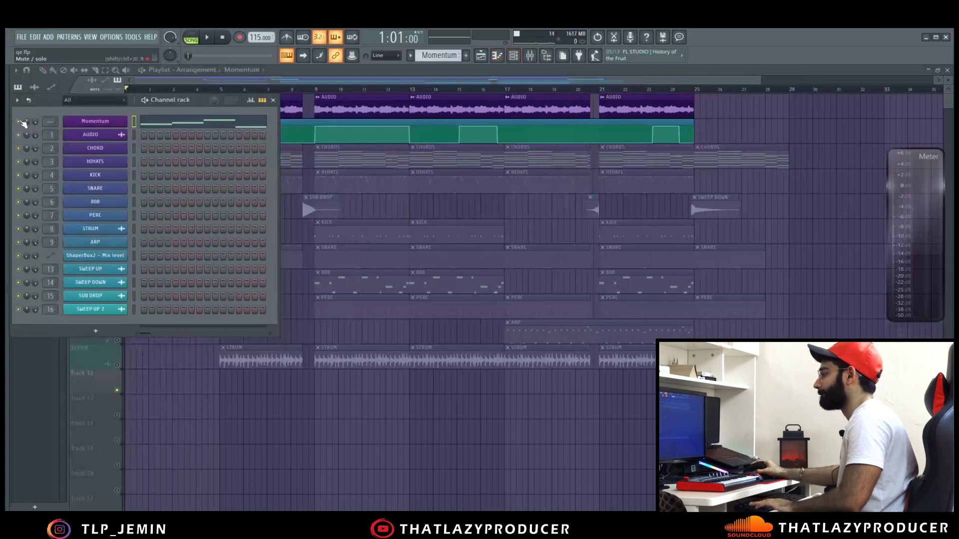
{"action": "key", "text": "space"}
{"action": "left_click", "coordinate": [274, 100]}
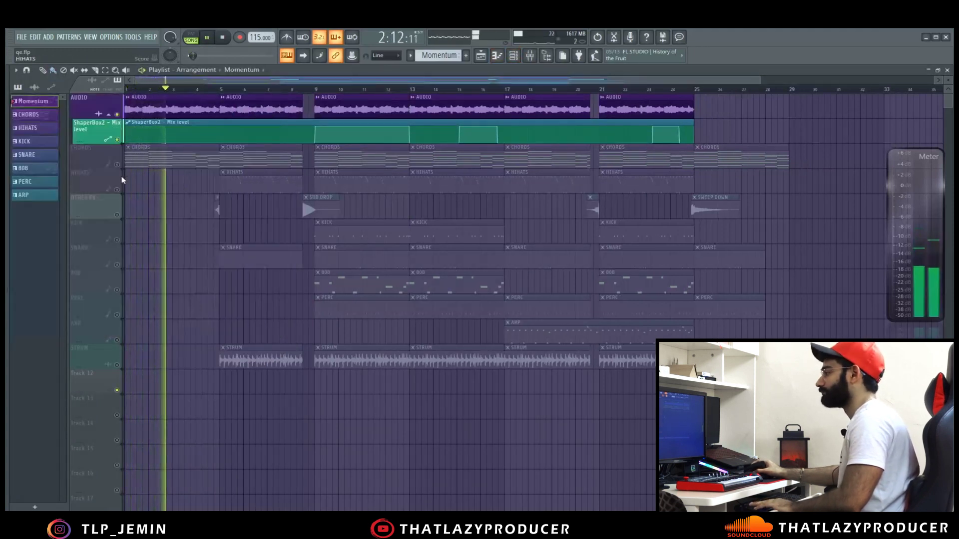
{"action": "key", "text": "space"}
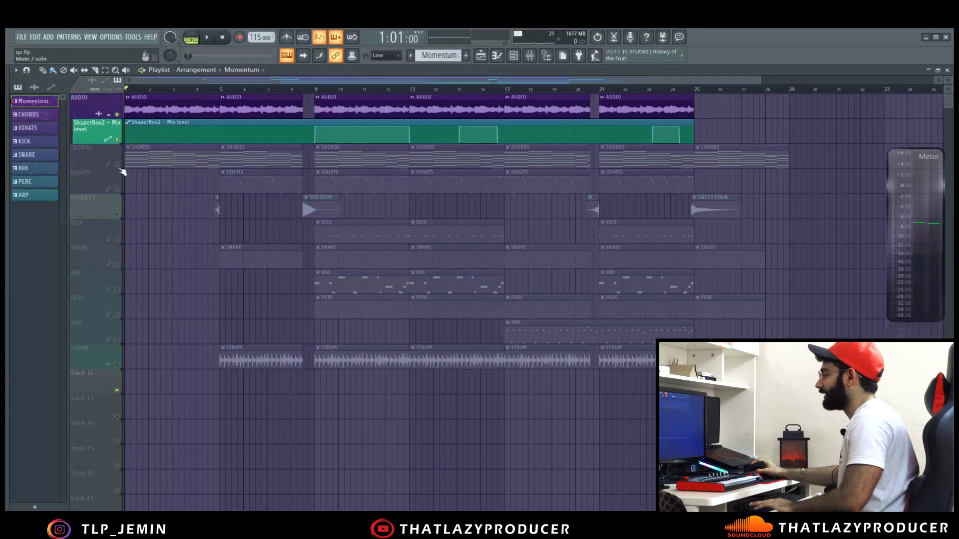
Unmute the CHORDS track, show the CHORD channel's Soft Piano instrument and audition the chords with the audio before returning to the playlist
{"action": "key", "text": "F6"}
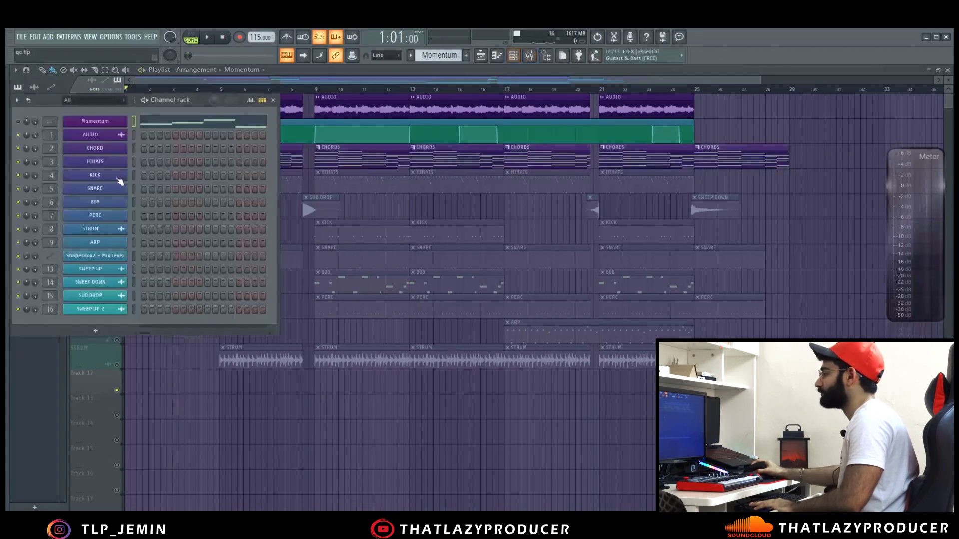
{"action": "left_click", "coordinate": [111, 152]}
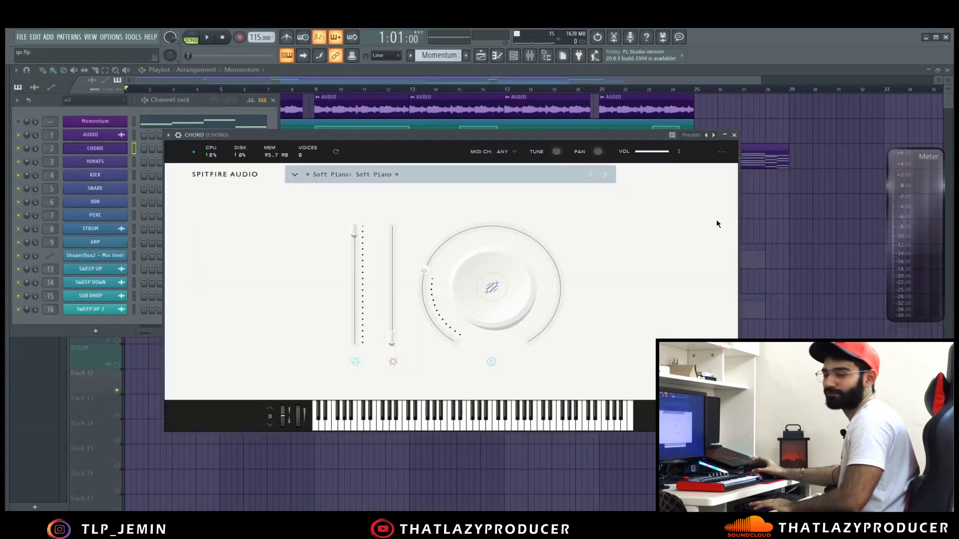
{"action": "key", "text": "space"}
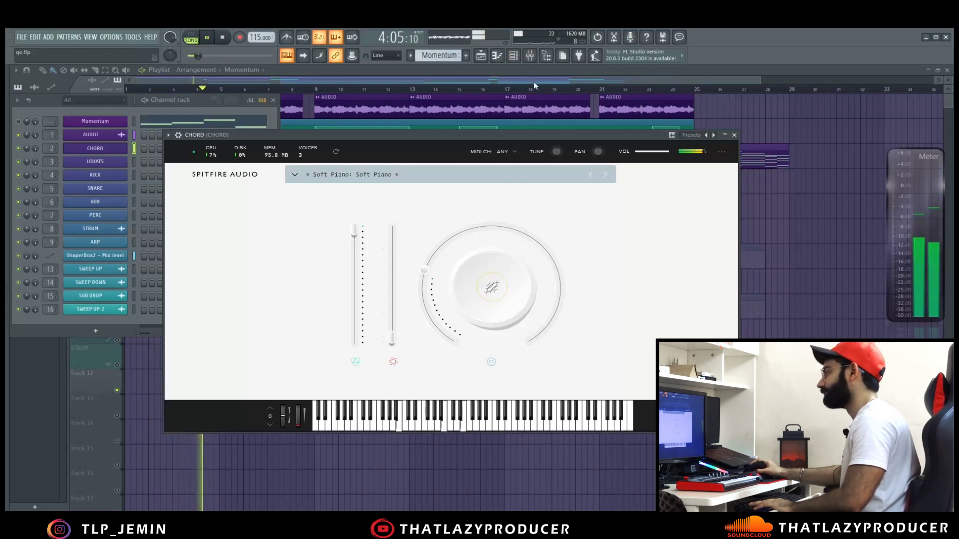
{"action": "key", "text": "space"}
{"action": "key", "text": "F5"}
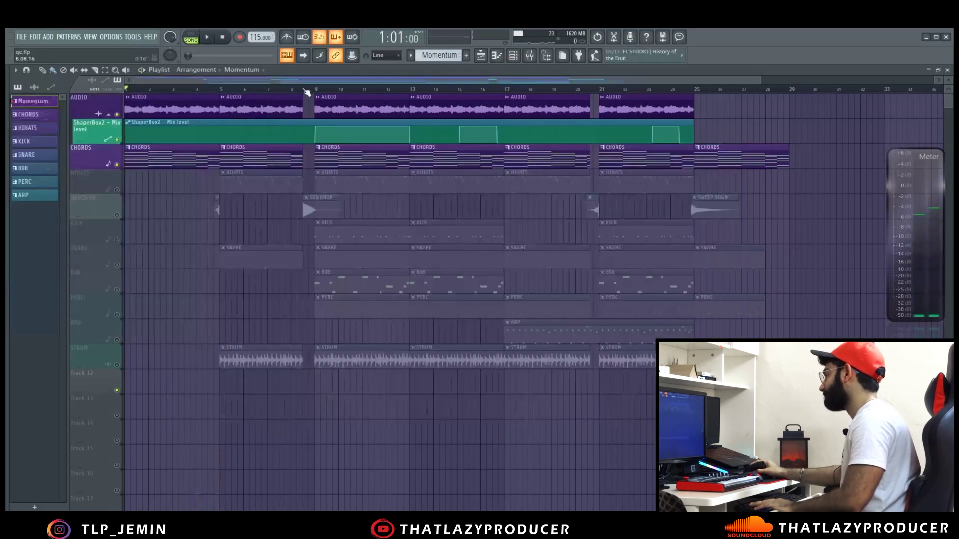
Unmute the HIHATS track and audition the arrangement from bar 5
{"action": "left_click", "coordinate": [117, 190]}
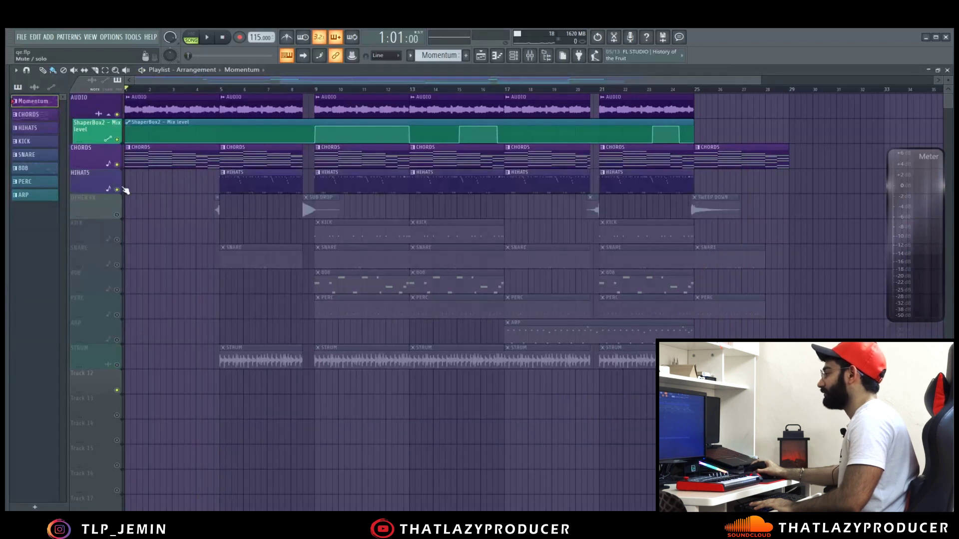
{"action": "left_click", "coordinate": [220, 91]}
{"action": "key", "text": "space"}
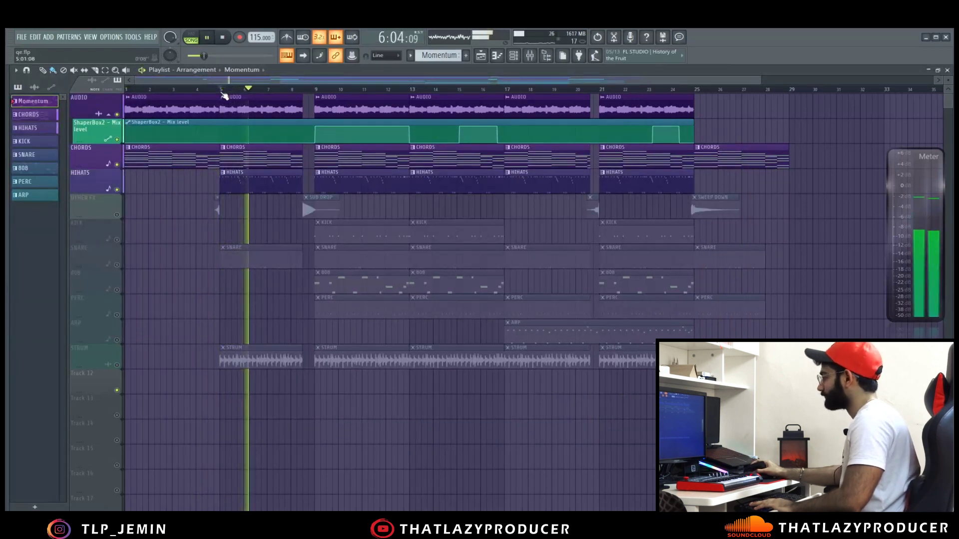
{"action": "key", "text": "space"}
Unmute the SNARE track and audition it with the other active tracks from bar 5
{"action": "left_click", "coordinate": [119, 266]}
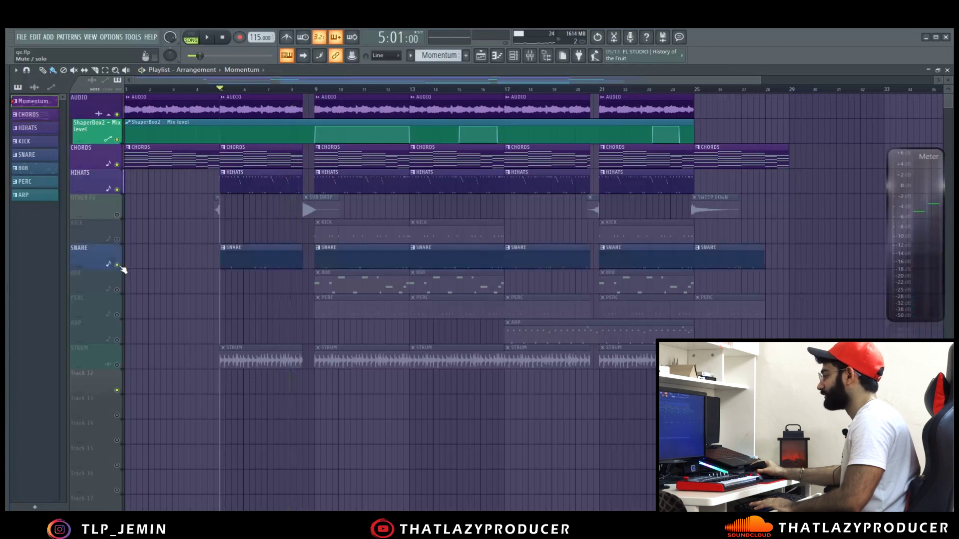
{"action": "key", "text": "space"}
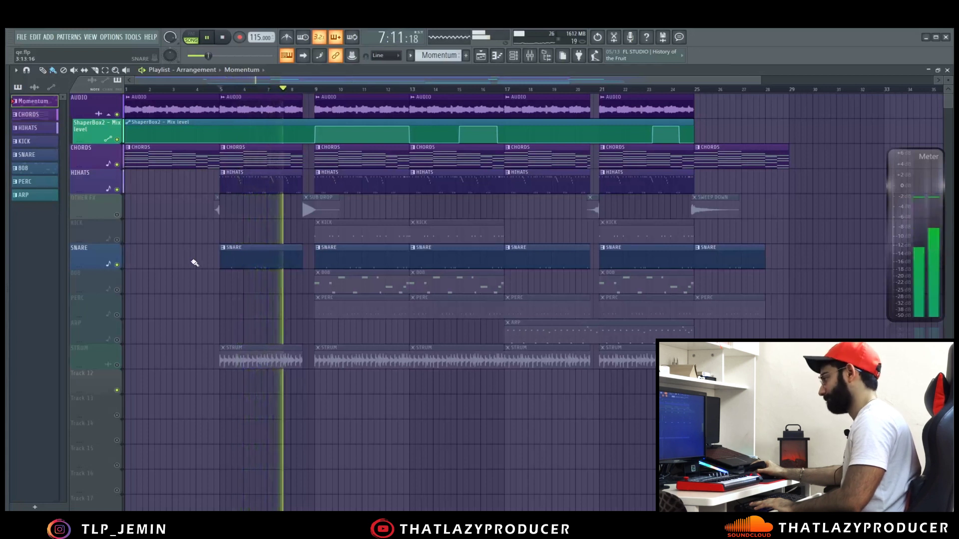
{"action": "key", "text": "space"}
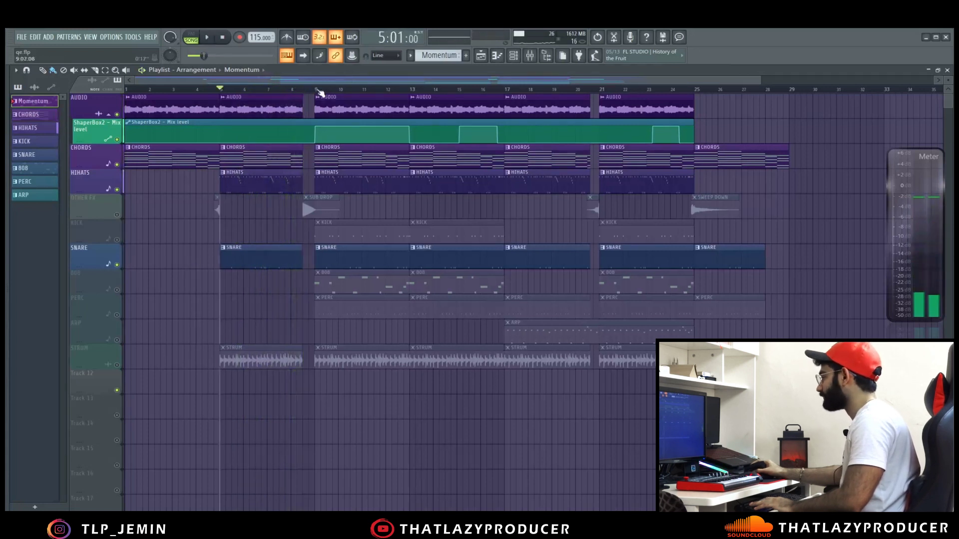
Unmute the PERC track and audition the arrangement from bar 9
{"action": "left_click", "coordinate": [117, 315]}
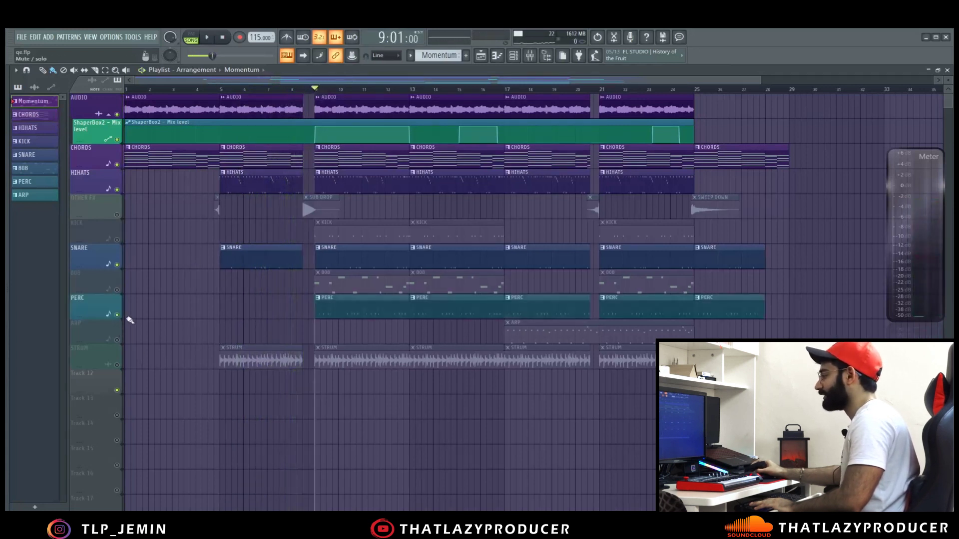
{"action": "key", "text": "space"}
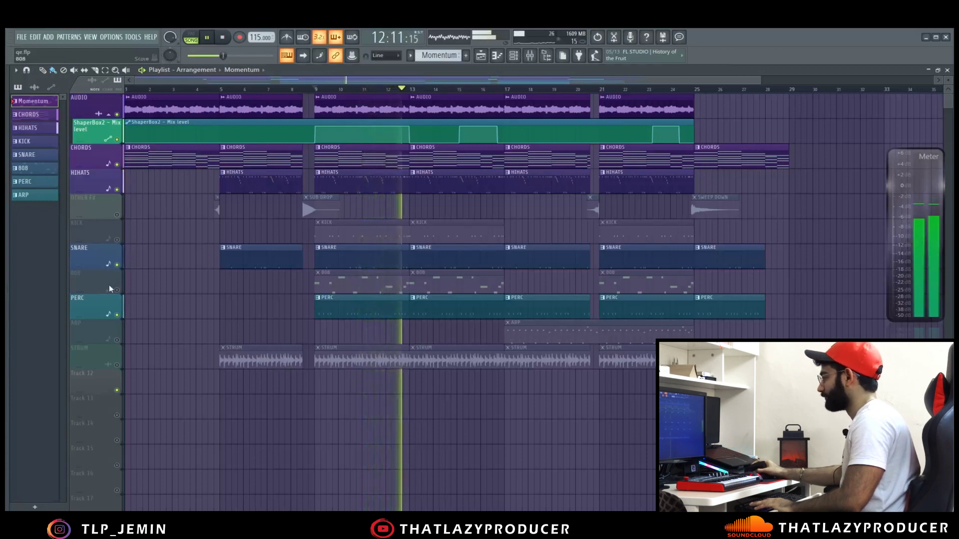
{"action": "key", "text": "space"}
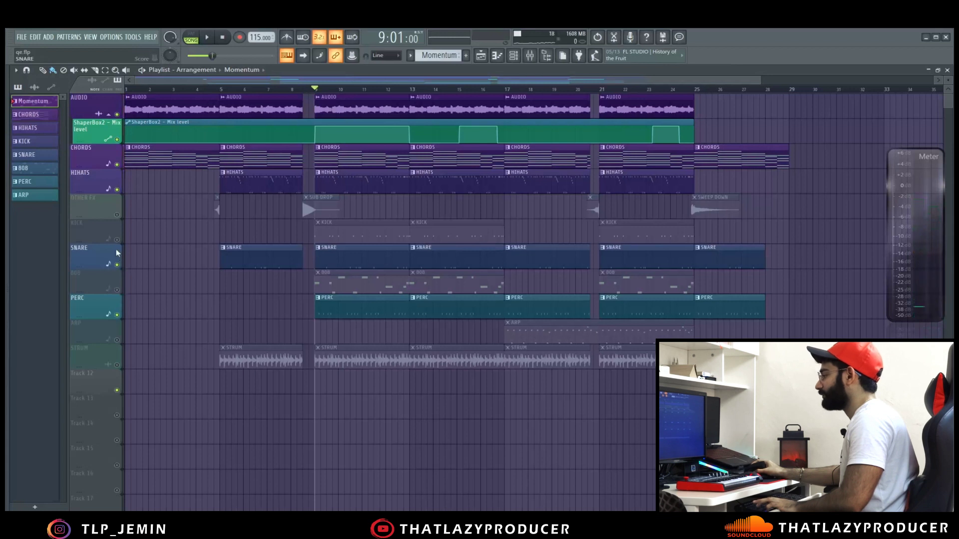
Solo the STRUM track, move the playback position to bar 5 and open the STRUM clip's sample settings
{"action": "right_click", "coordinate": [116, 366]}
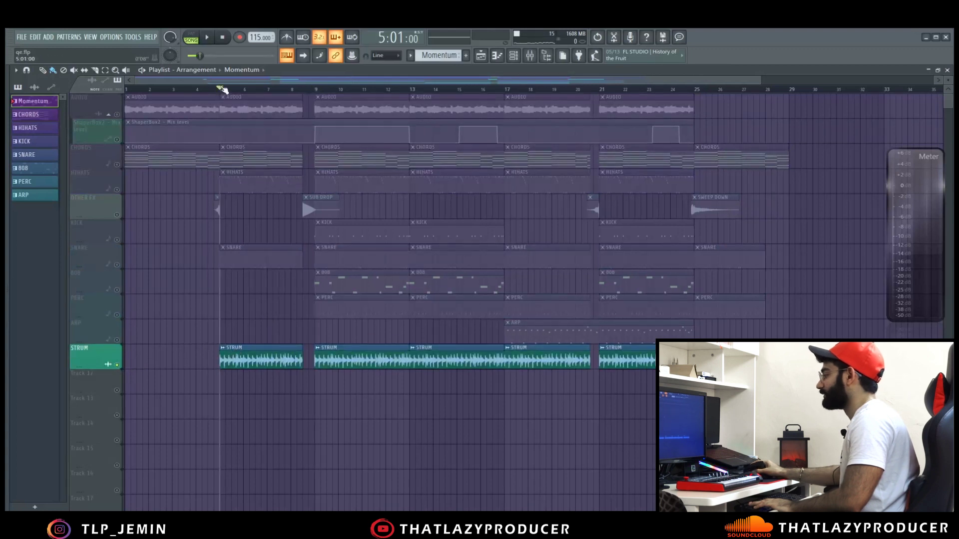
{"action": "double_click", "coordinate": [280, 354]}
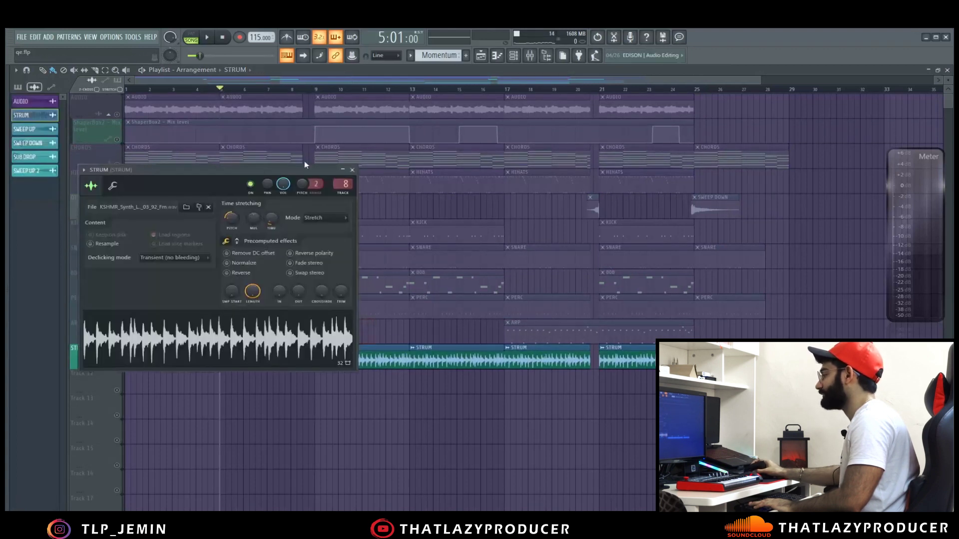
Reset the STRUM sample's pitch shift to 0 cents and audition it at its original pitch
{"action": "right_click", "coordinate": [230, 219]}
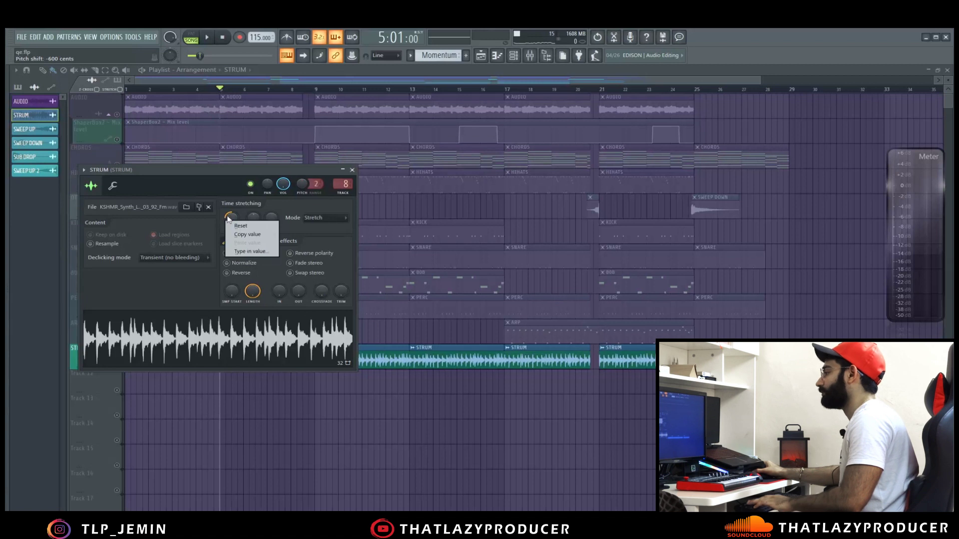
{"action": "left_click", "coordinate": [230, 218]}
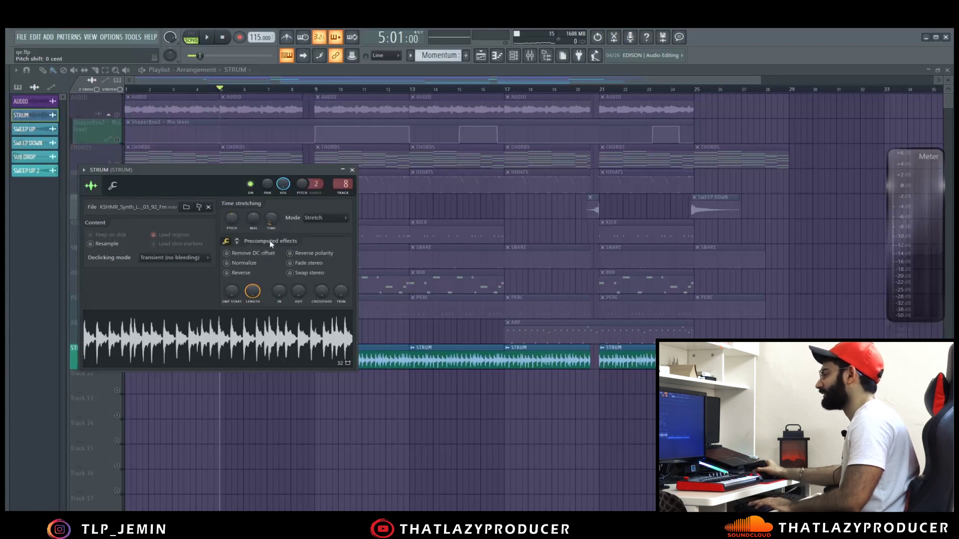
{"action": "key", "text": "space"}
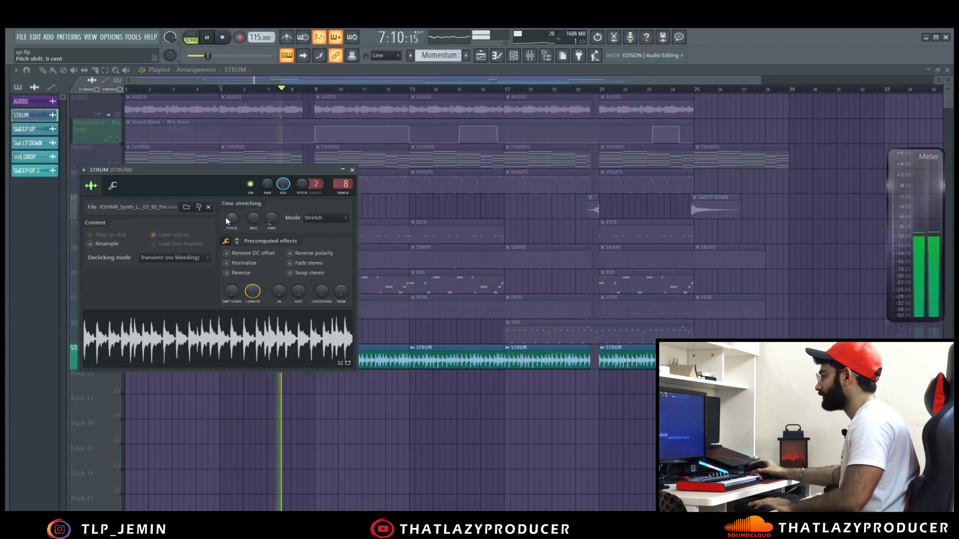
{"action": "key", "text": "space"}
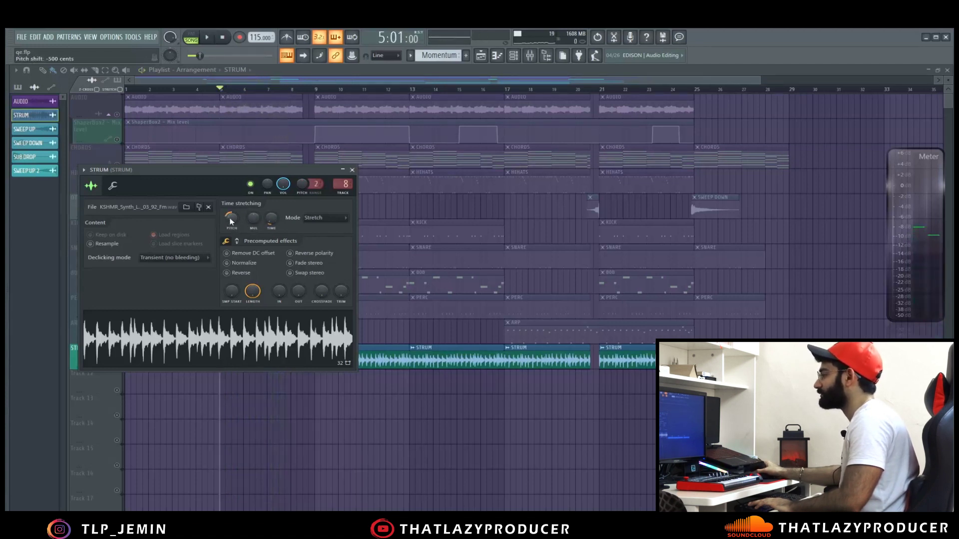
Set the STRUM sample's pitch shift to -600 cents, audition it and close the sample settings
{"action": "key", "text": "space"}
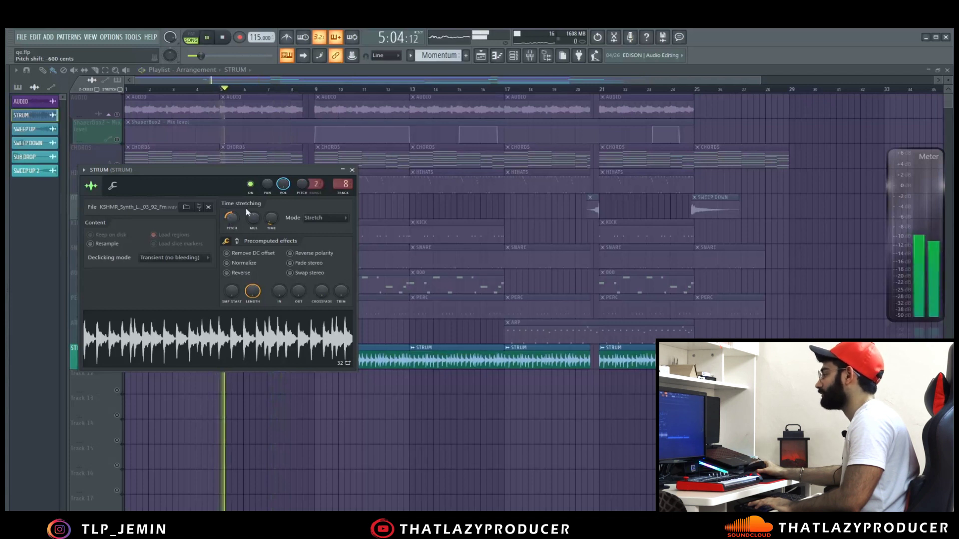
{"action": "left_click", "coordinate": [353, 171]}
{"action": "key", "text": "space"}
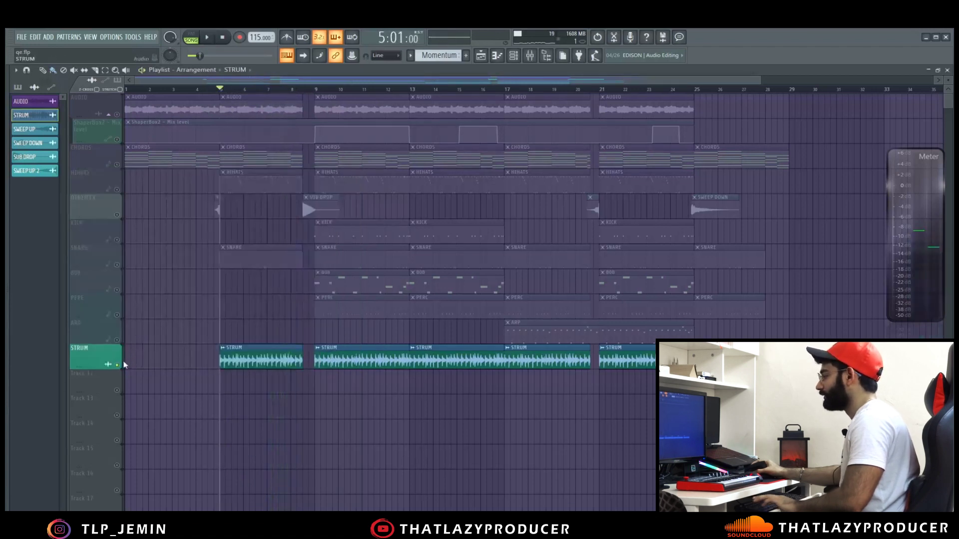
Unmute the SNARE, HIHATS, CHORDS, AUDIO and ShaperBox2 Mix level tracks and play them with STRUM from bar 5
{"action": "left_click", "coordinate": [119, 255]}
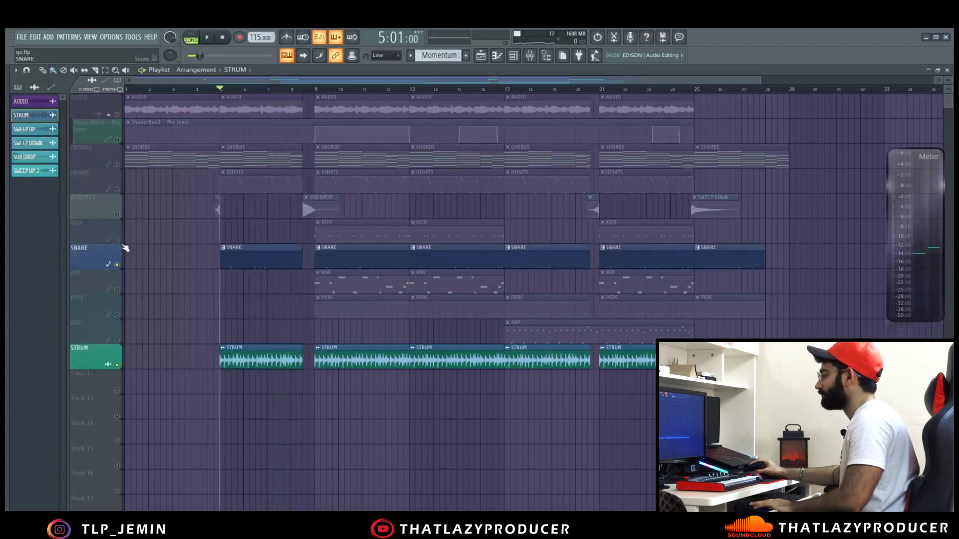
{"action": "left_click", "coordinate": [117, 189]}
{"action": "left_click", "coordinate": [117, 165]}
{"action": "left_click", "coordinate": [117, 114]}
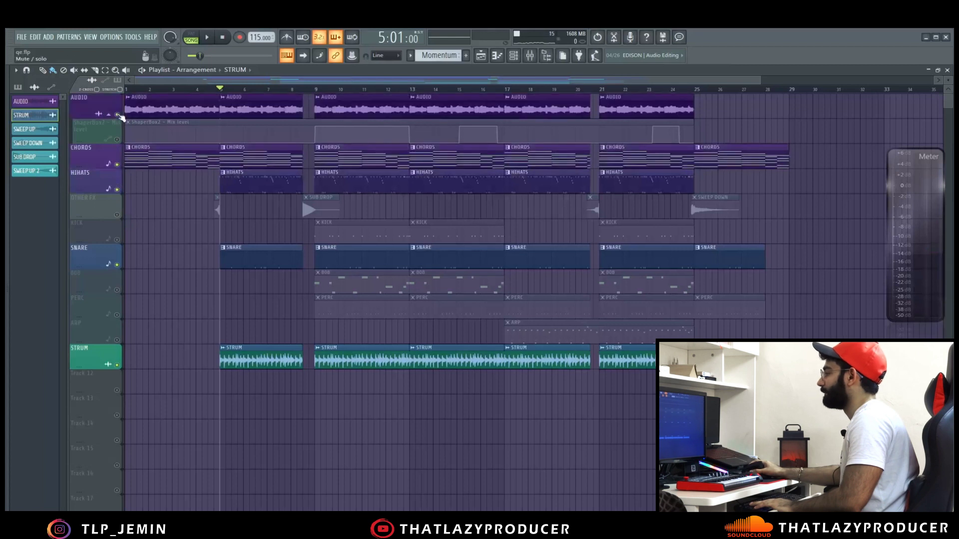
{"action": "left_click", "coordinate": [118, 140]}
{"action": "key", "text": "space"}
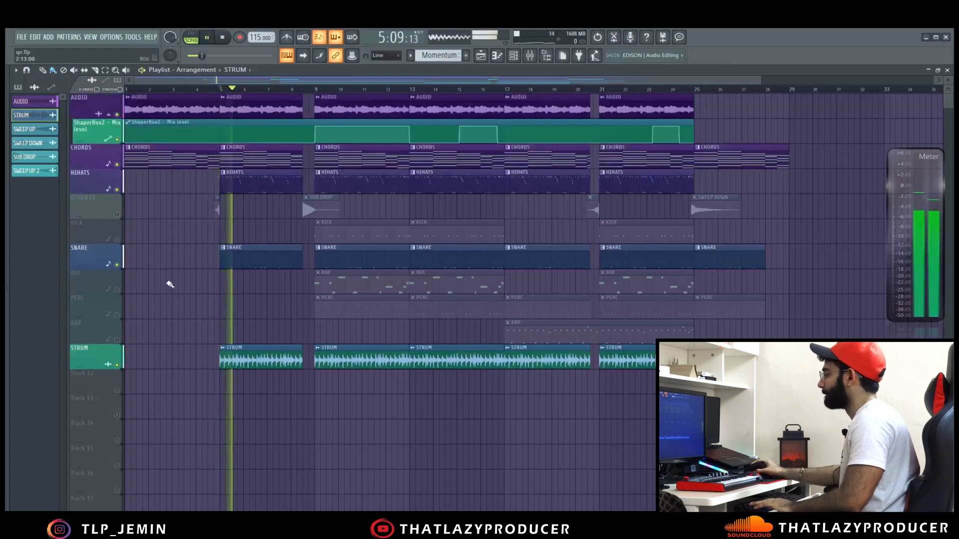
Add the PERC track back to the active tracks and audition the full combination with STRUM from bar 9
{"action": "left_click", "coordinate": [117, 314]}
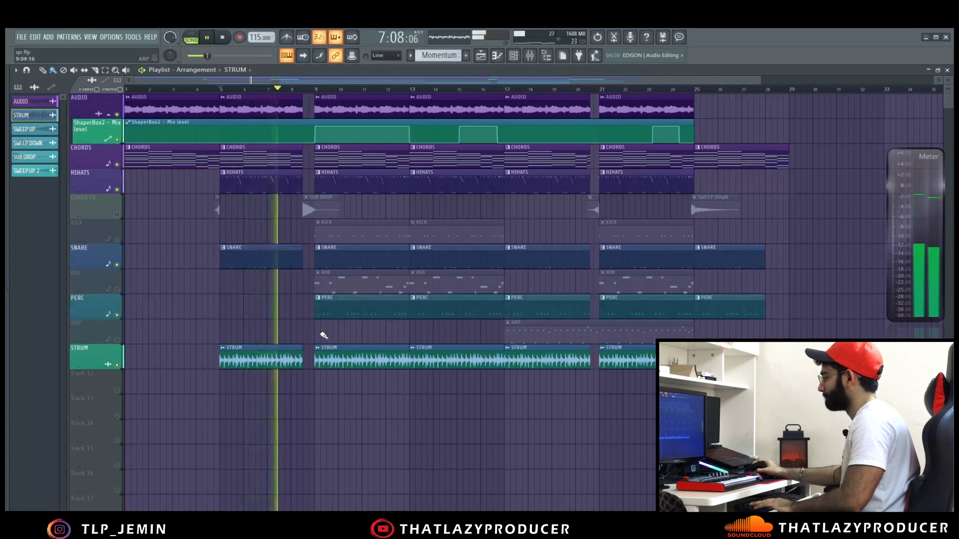
{"action": "left_click", "coordinate": [316, 91]}
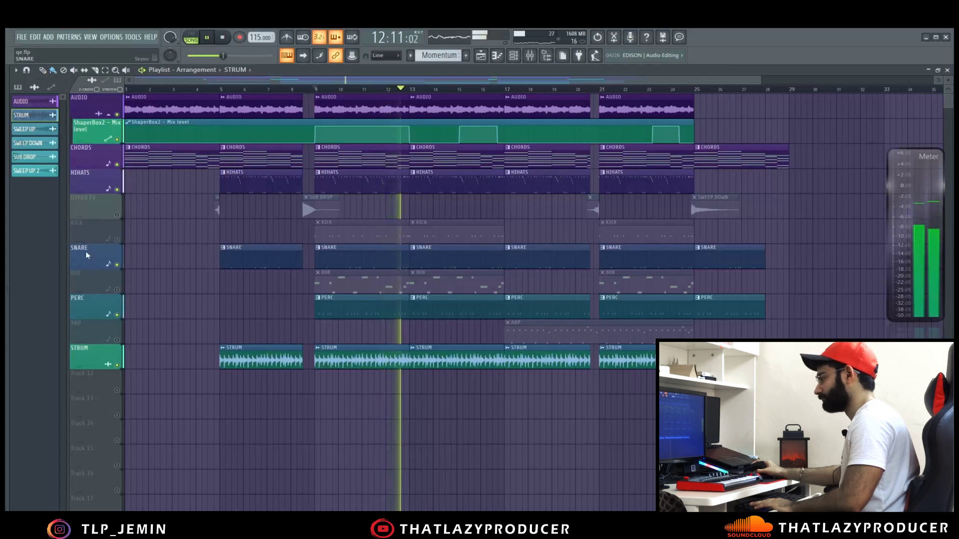
{"action": "key", "text": "space"}
Solo the KICK track and audition its pattern from bar 9
{"action": "right_click", "coordinate": [117, 240]}
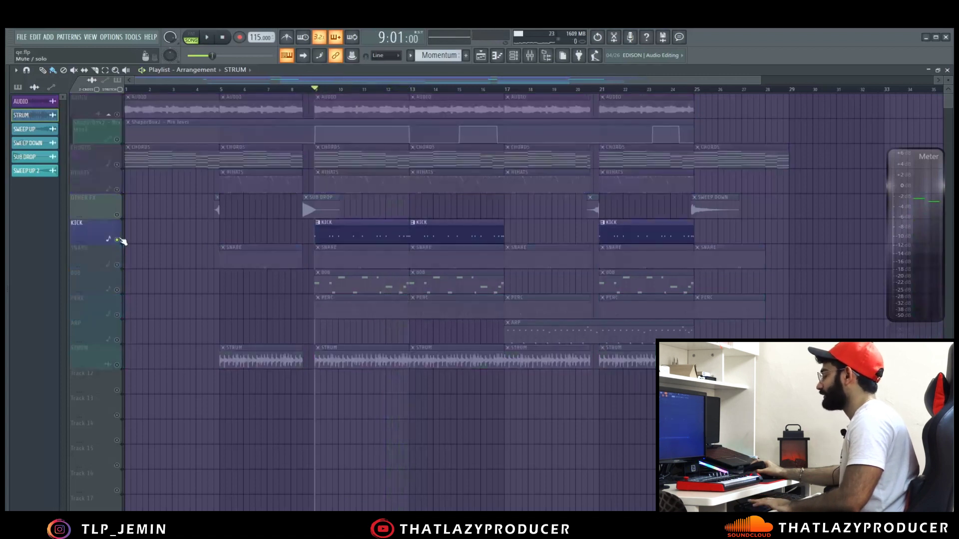
{"action": "key", "text": "space"}
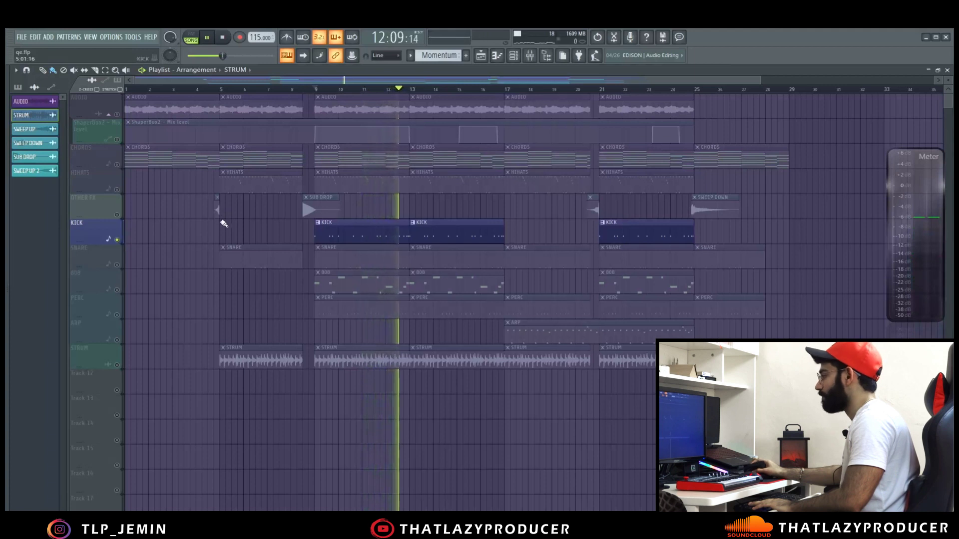
{"action": "key", "text": "space"}
Solo the 808 track and audition its pattern from bar 9
{"action": "left_click", "coordinate": [121, 293]}
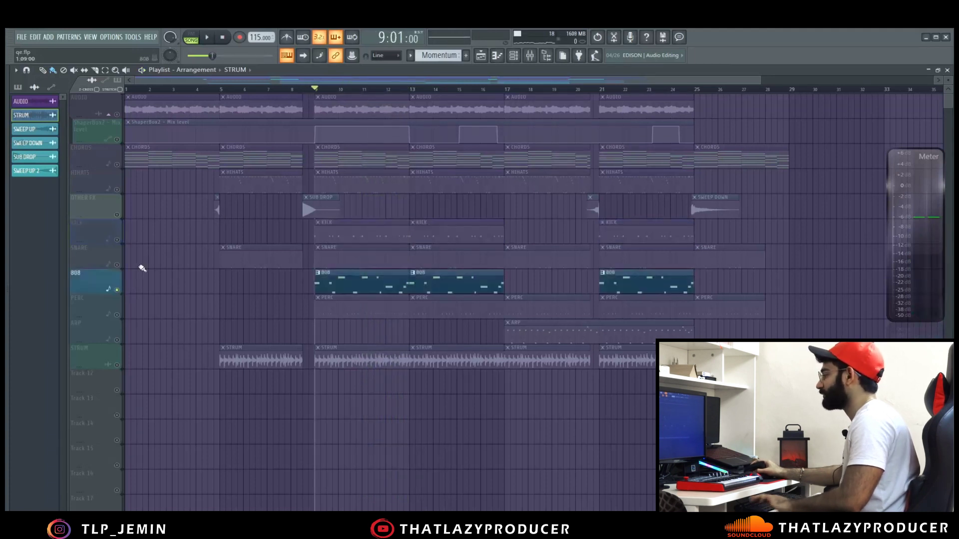
{"action": "key", "text": "space"}
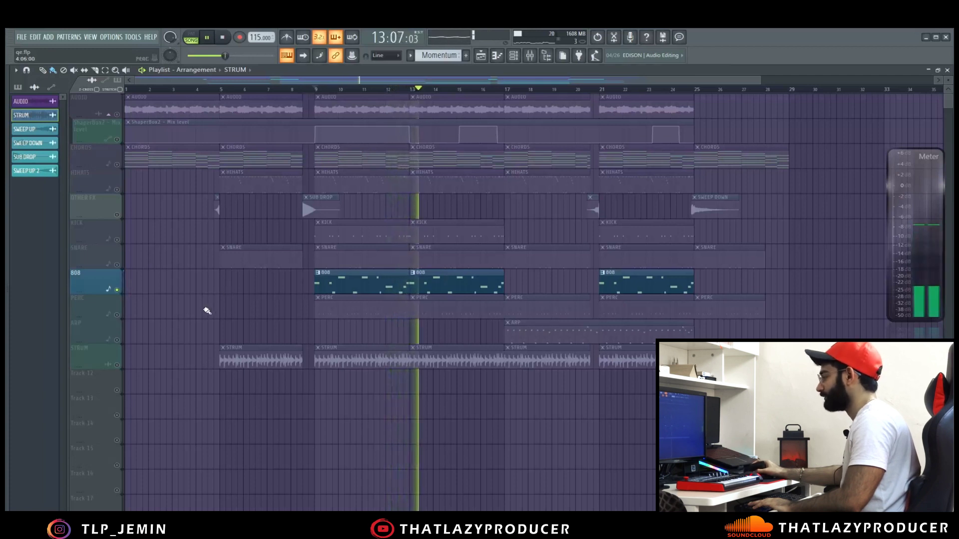
{"action": "key", "text": "space"}
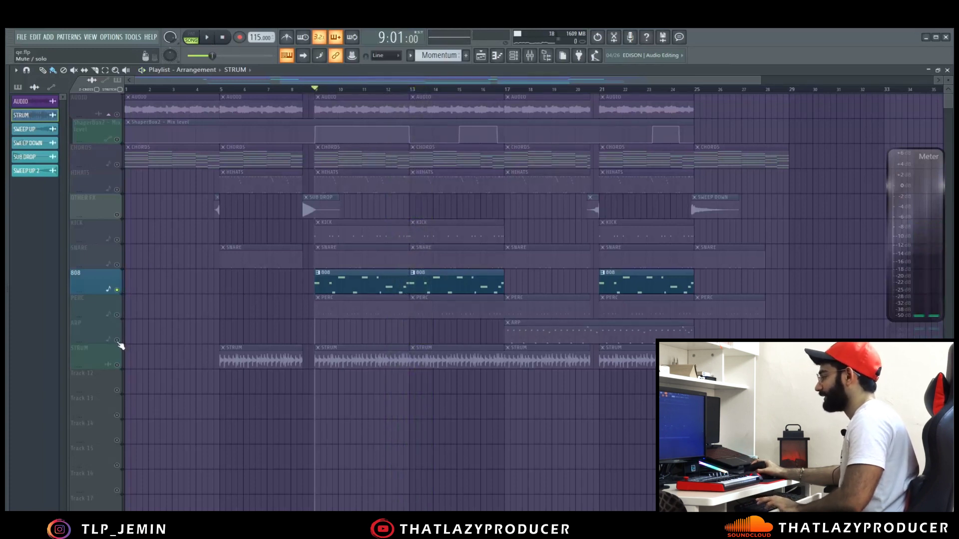
Solo the ARP track and audition it from bar 17 with its instrument plugin open, closing the plugin and channel rack once playback is stopped
{"action": "right_click", "coordinate": [117, 341]}
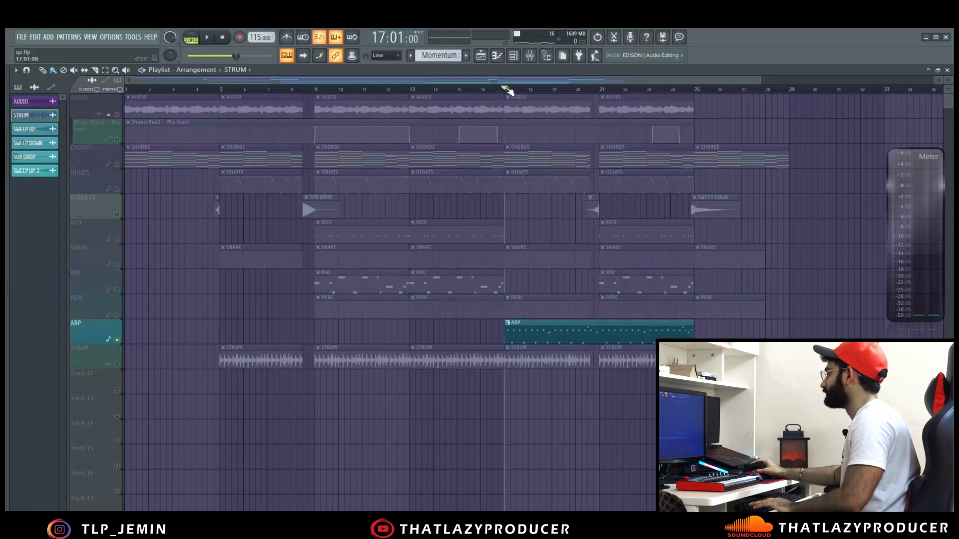
{"action": "left_click", "coordinate": [513, 60]}
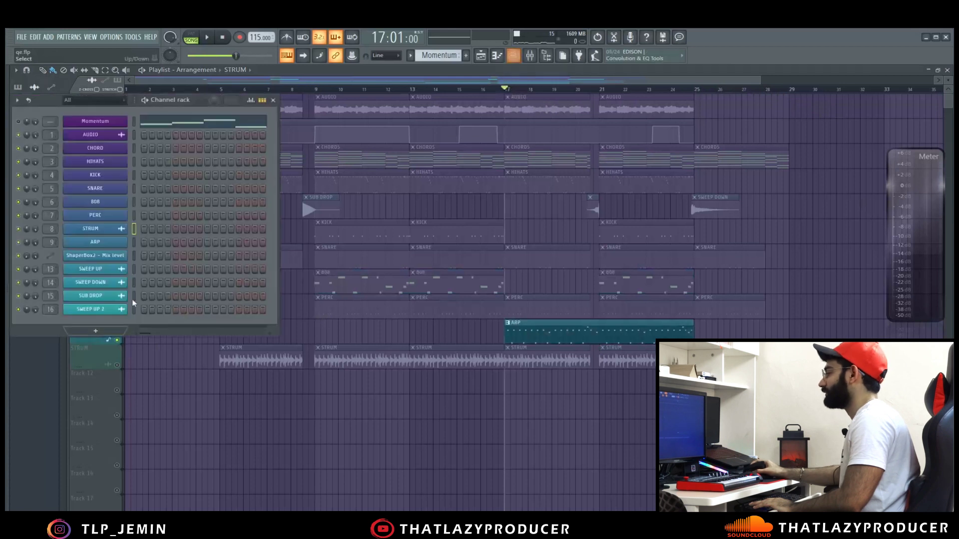
{"action": "left_click", "coordinate": [124, 242]}
{"action": "key", "text": "space"}
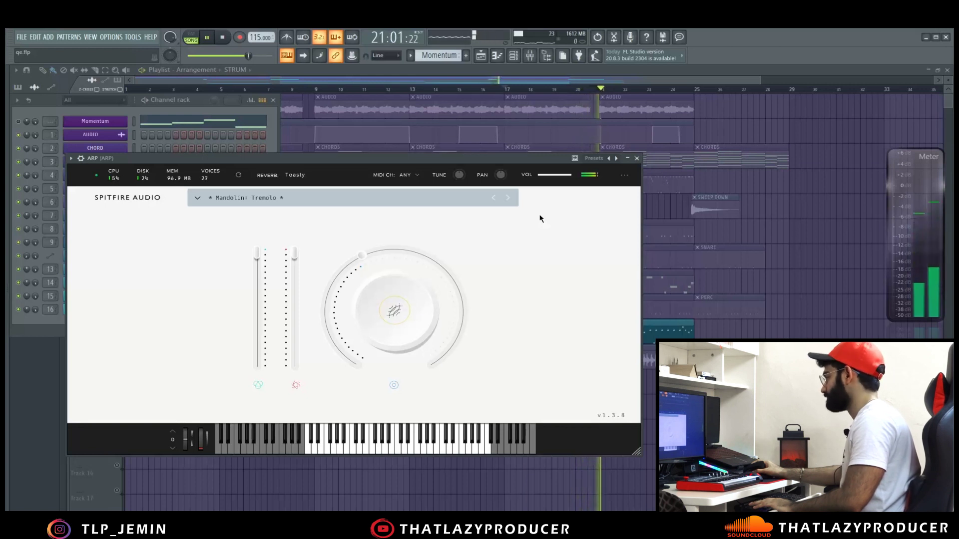
{"action": "key", "text": "space"}
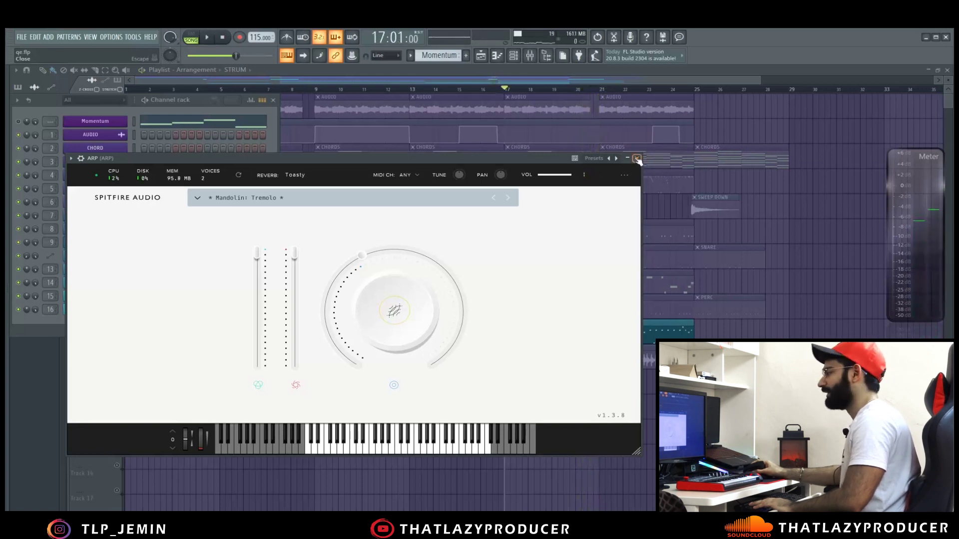
{"action": "left_click", "coordinate": [637, 158]}
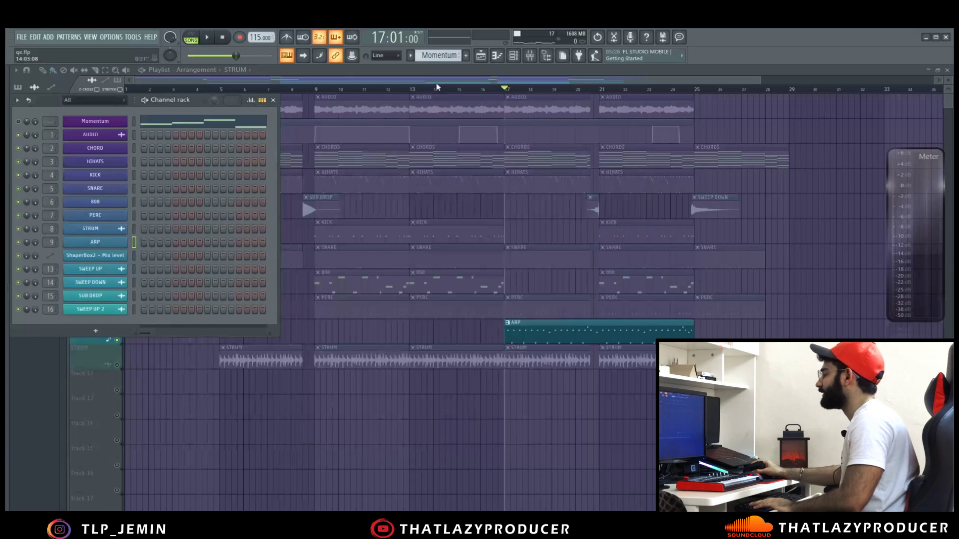
{"action": "key", "text": "F6"}
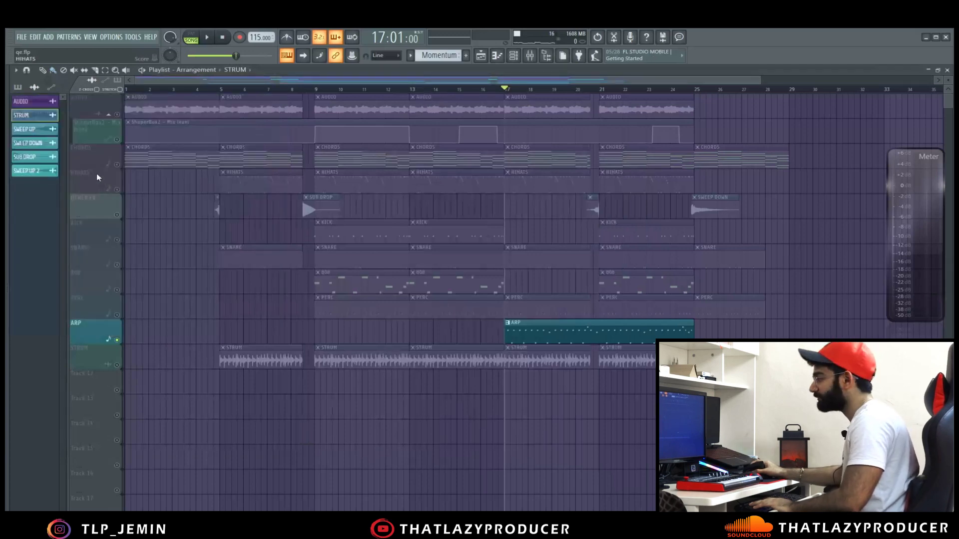
Unmute all the playlist tracks and audition the full arrangement from bar 17 and from bar 9
{"action": "left_click", "coordinate": [118, 191]}
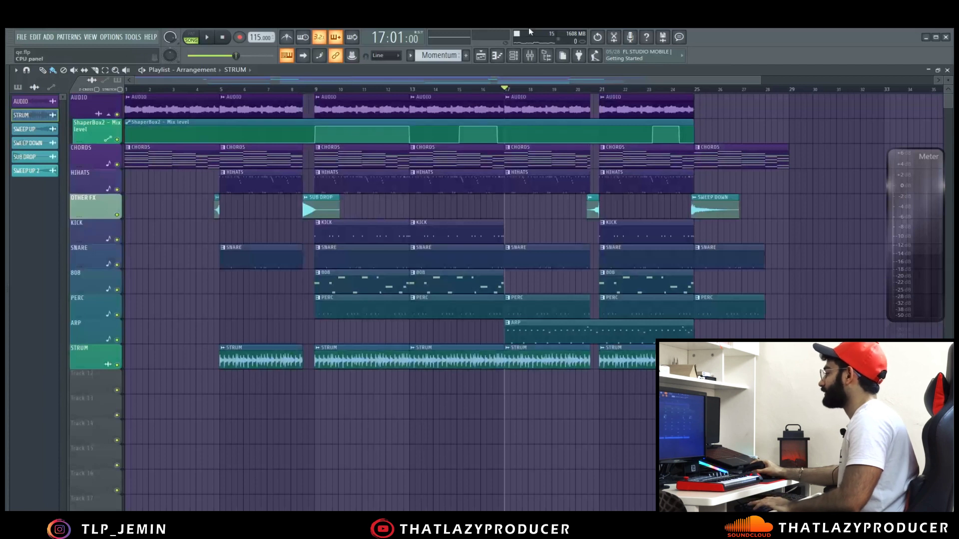
{"action": "key", "text": "space"}
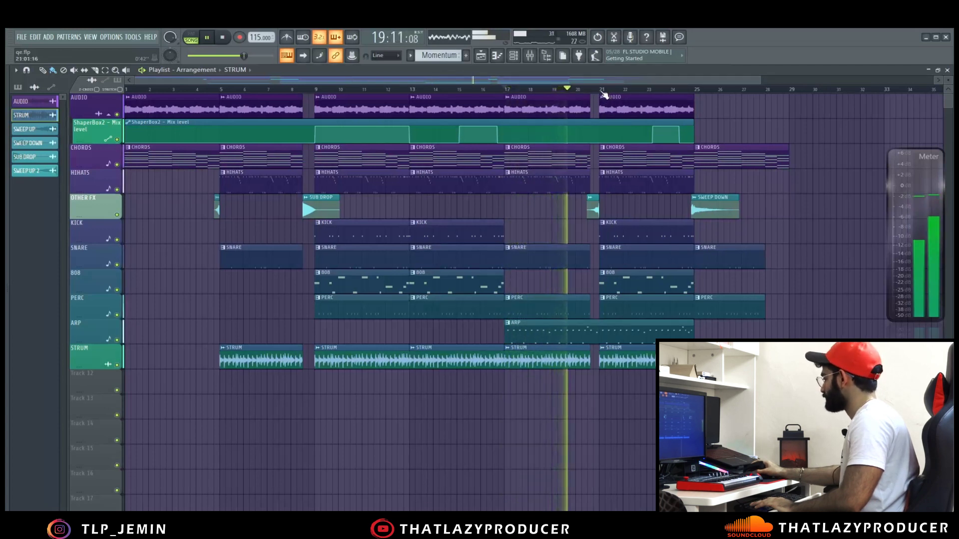
{"action": "left_click", "coordinate": [316, 91]}
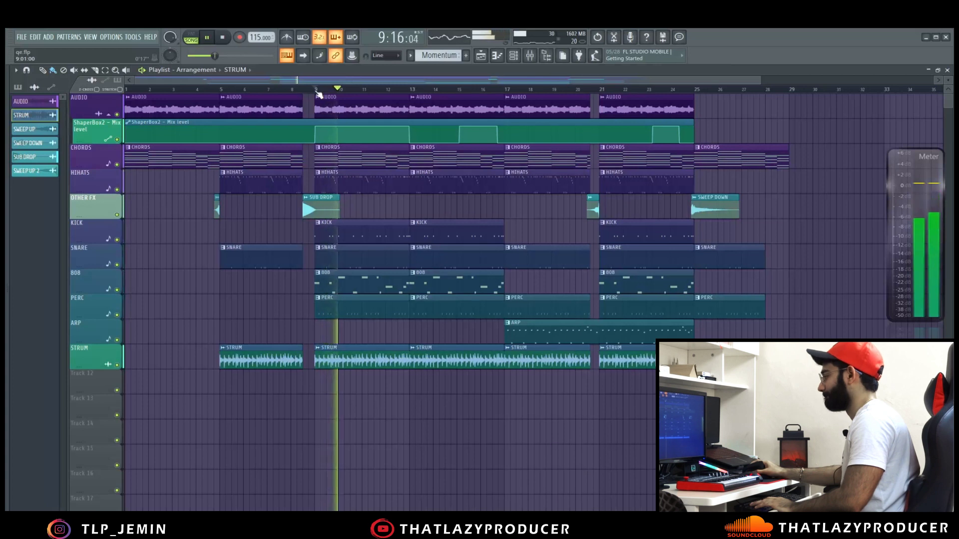
{"action": "key", "text": "space"}
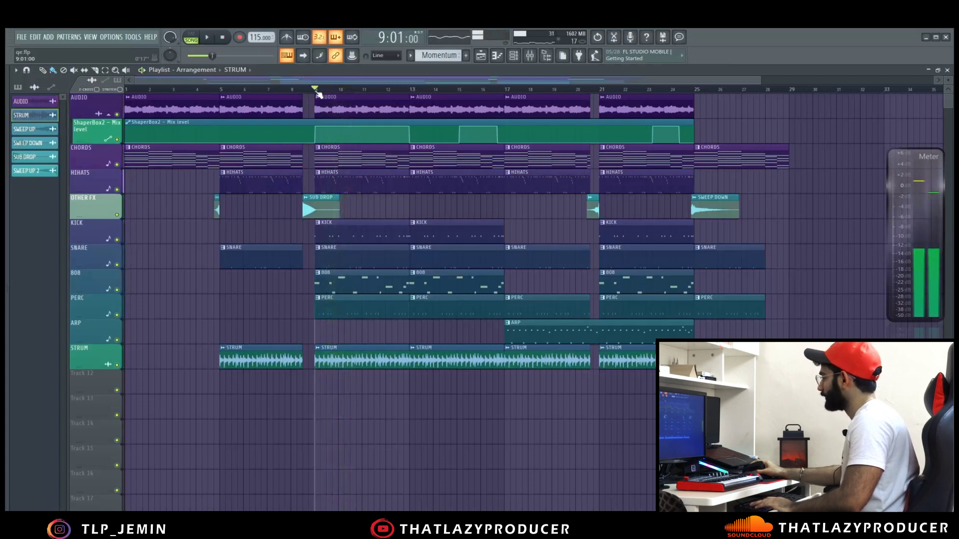